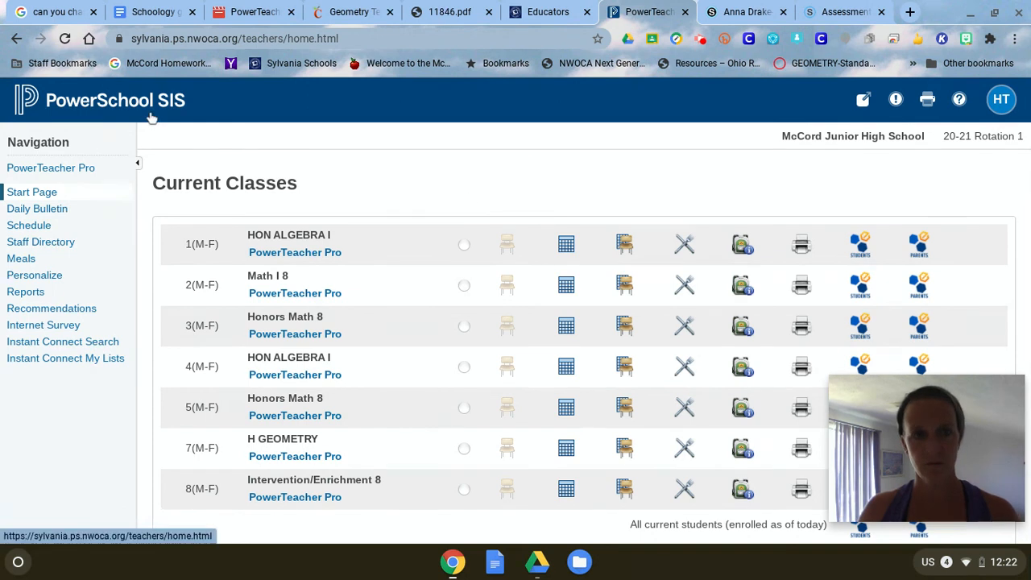
Open the gradebook for the period 1 HON ALGEBRA I class and display its assignment categories
click(306, 256)
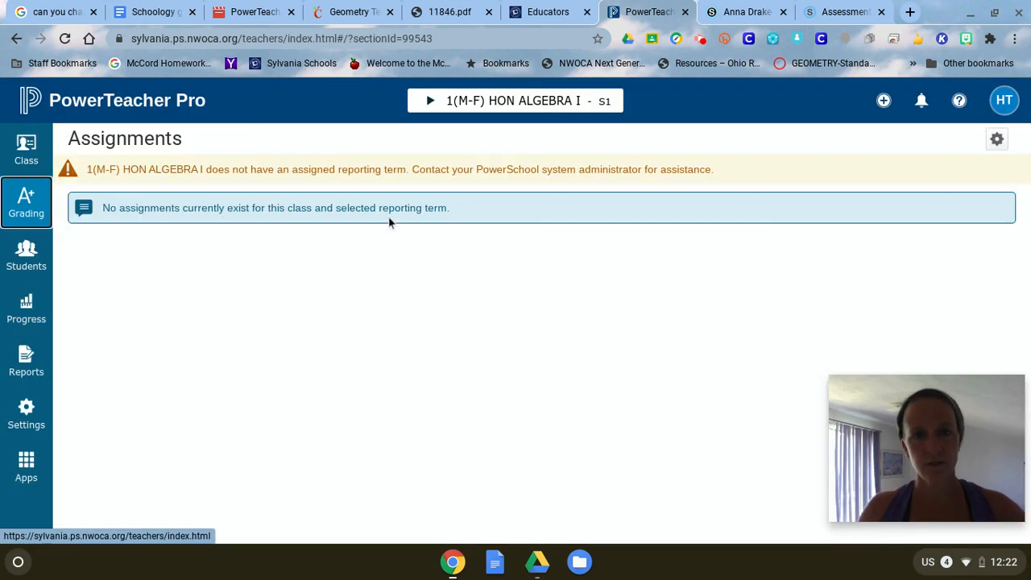
click(22, 208)
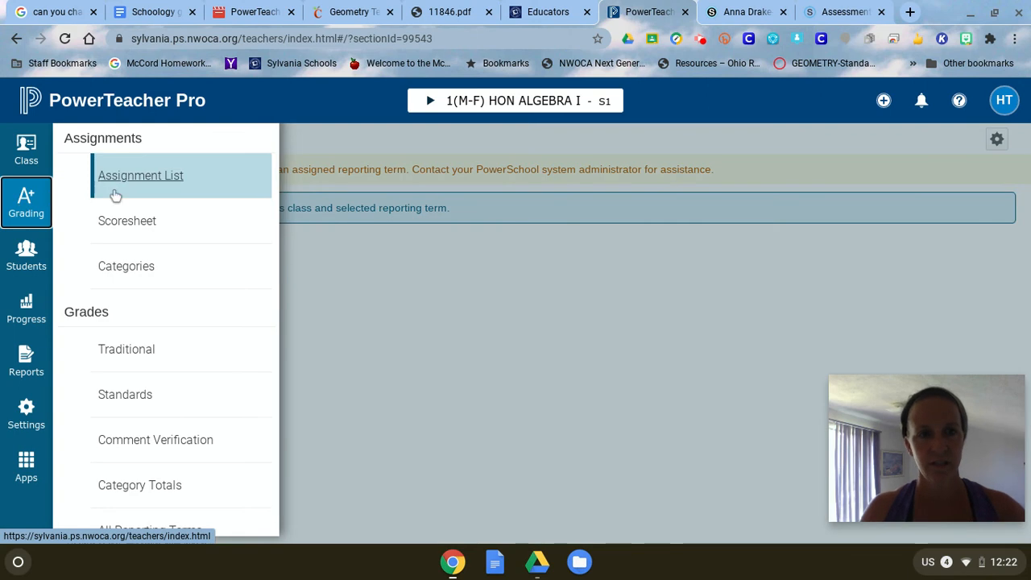
click(126, 266)
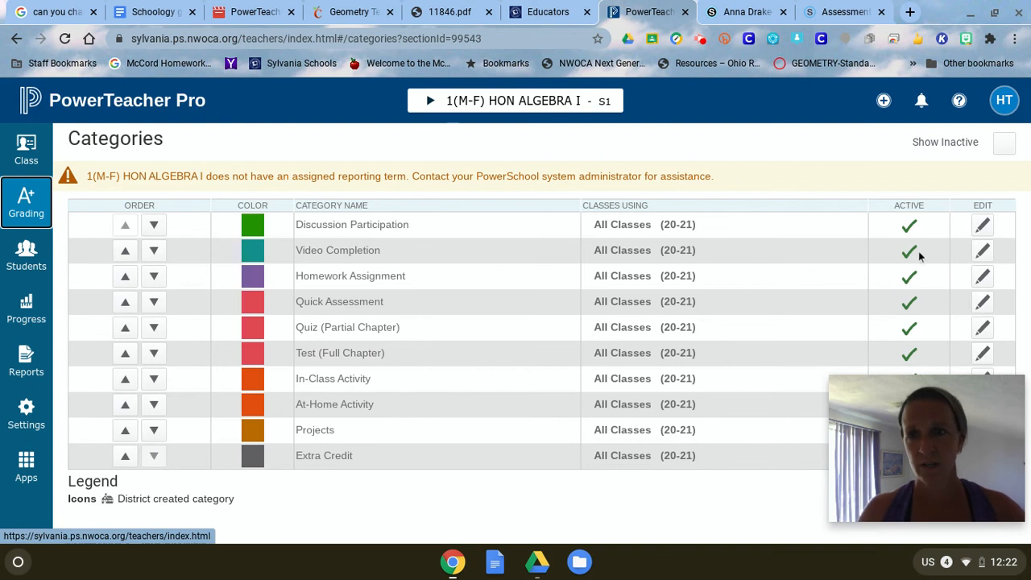
Show the inactive categories in the list to review them, and hide them again
click(1003, 145)
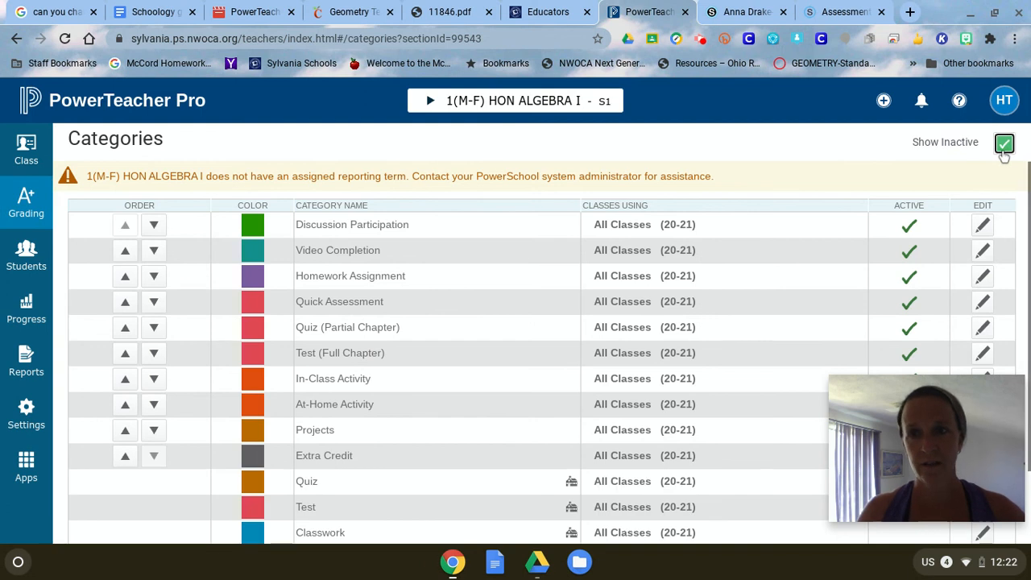
scroll(554, 278, down, 2)
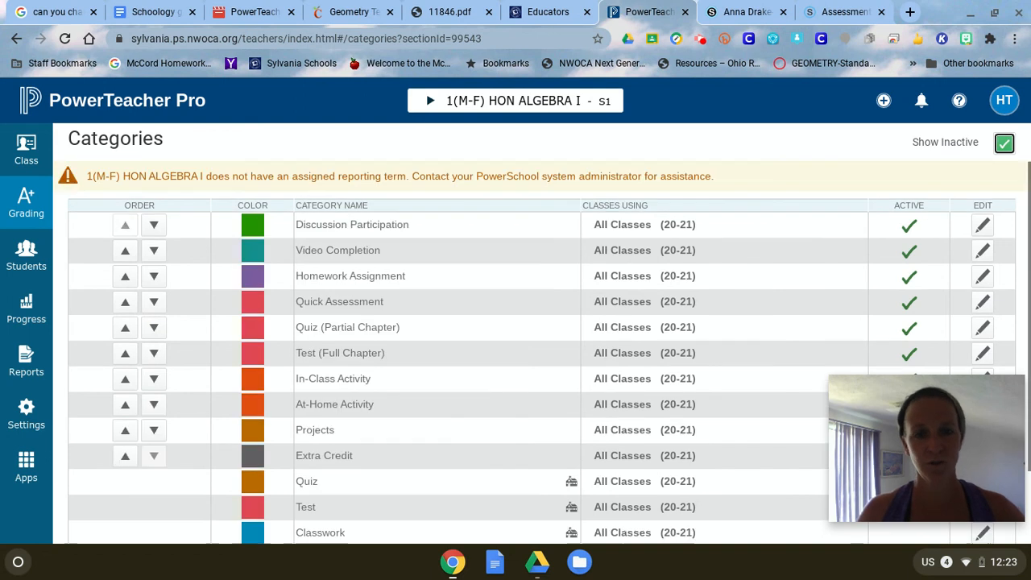
click(1004, 143)
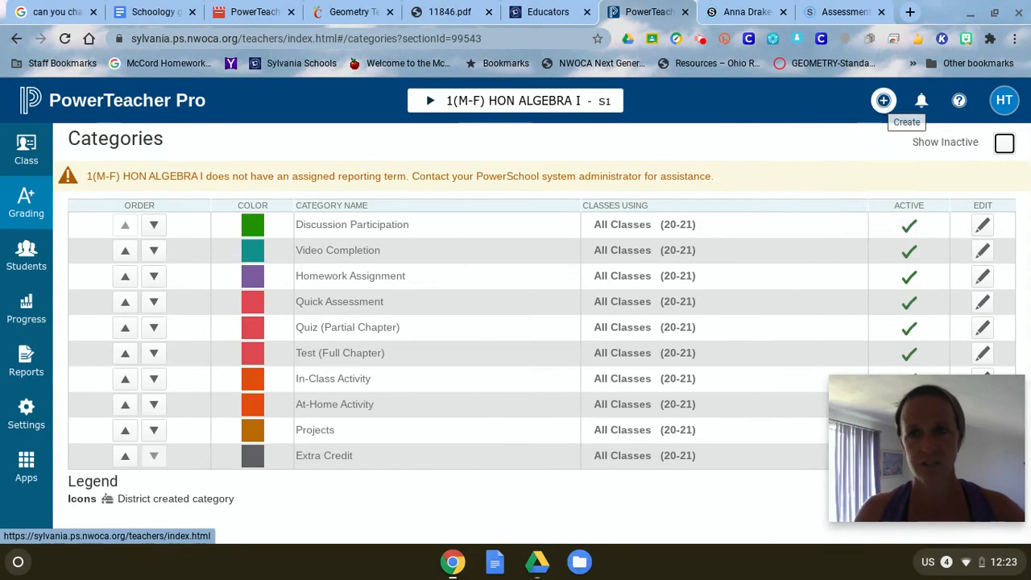
click(883, 101)
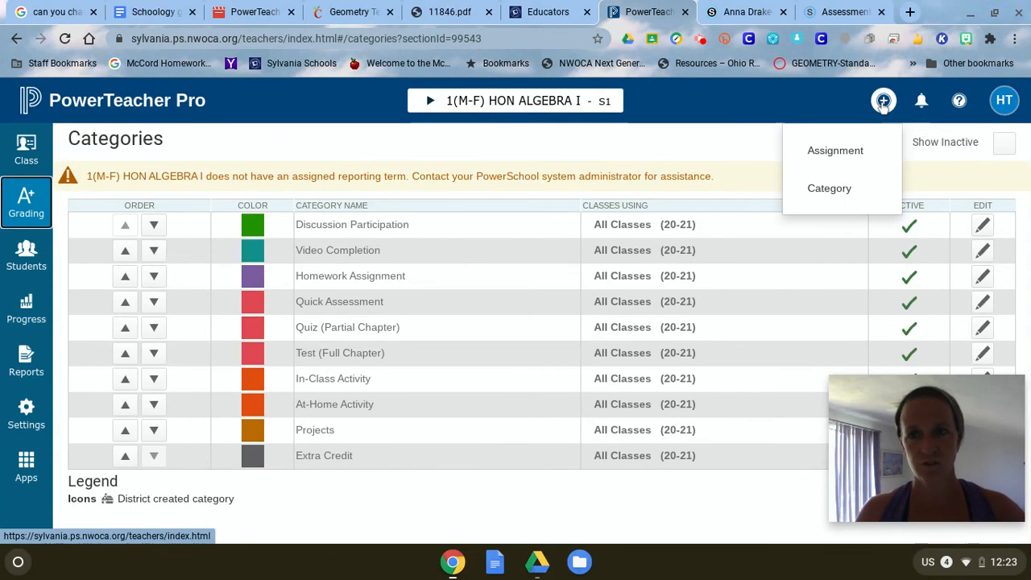
click(830, 190)
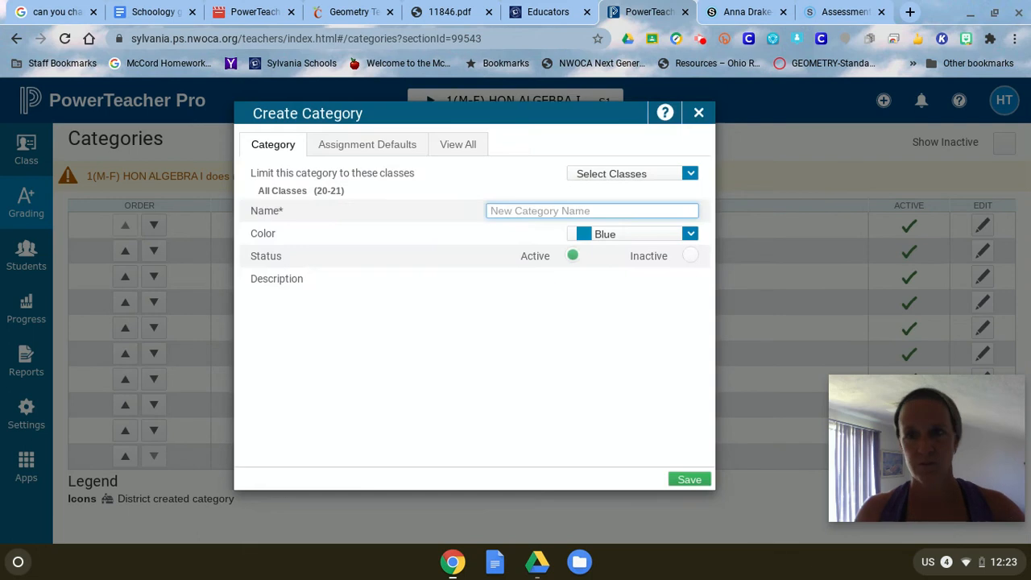
click(699, 113)
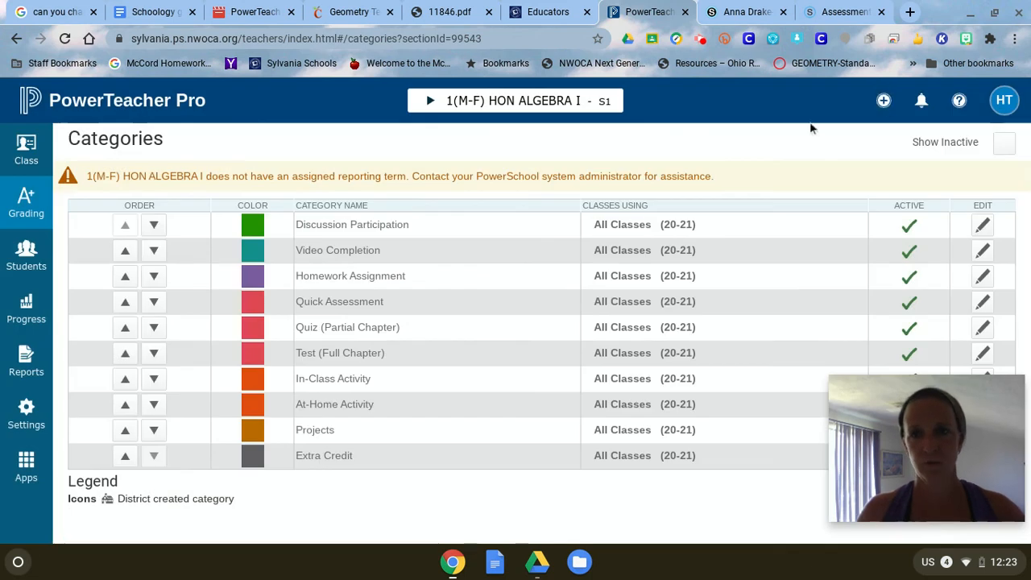
Create an active category named Labs for all classes, keeping the colour Blue, and save it
click(884, 103)
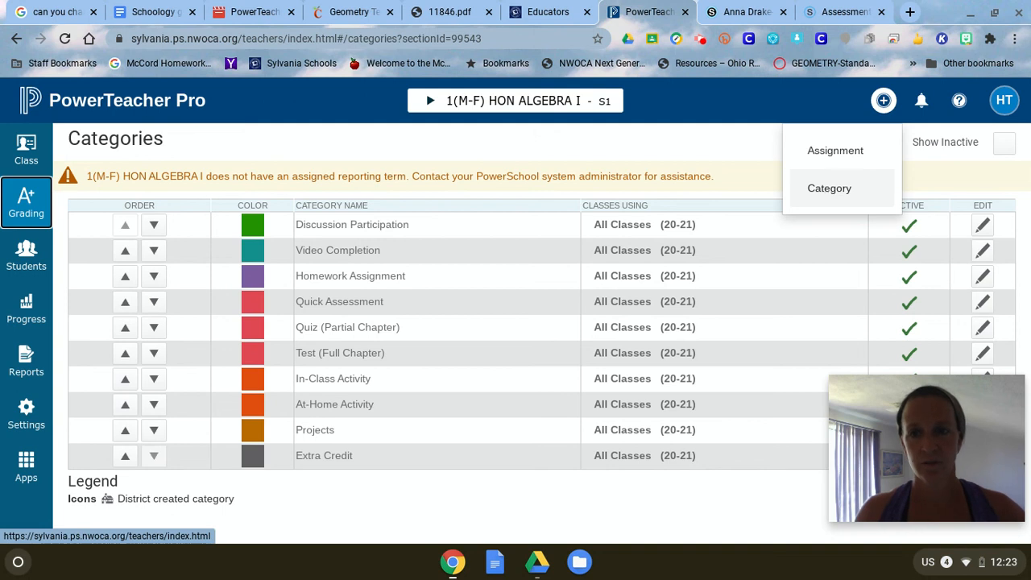
click(815, 188)
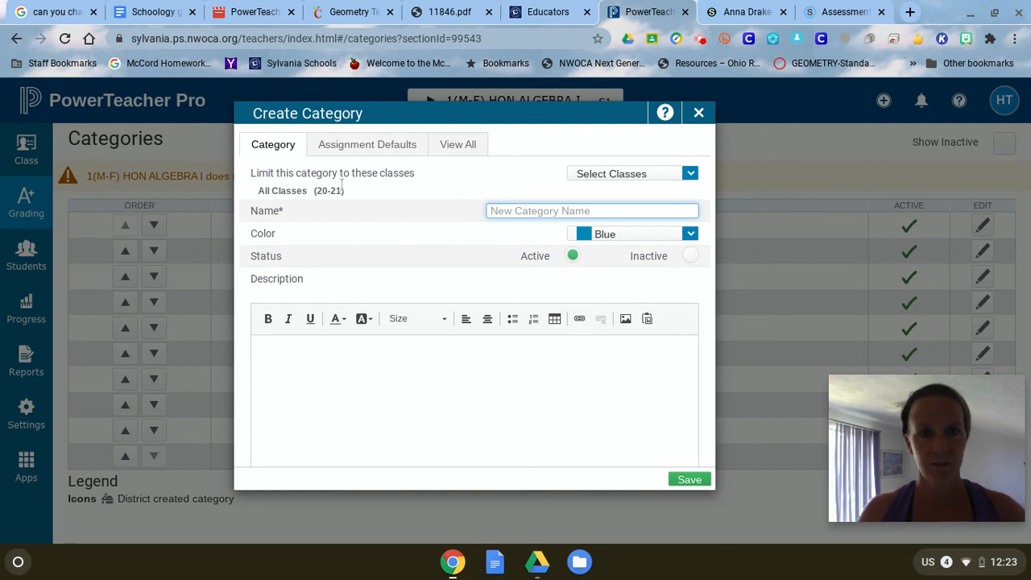
click(689, 174)
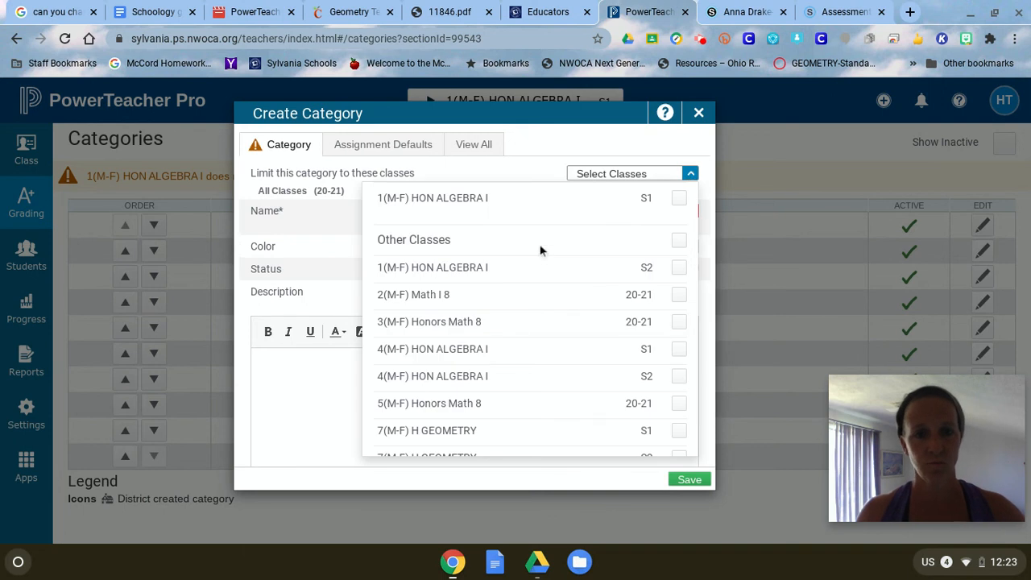
click(686, 178)
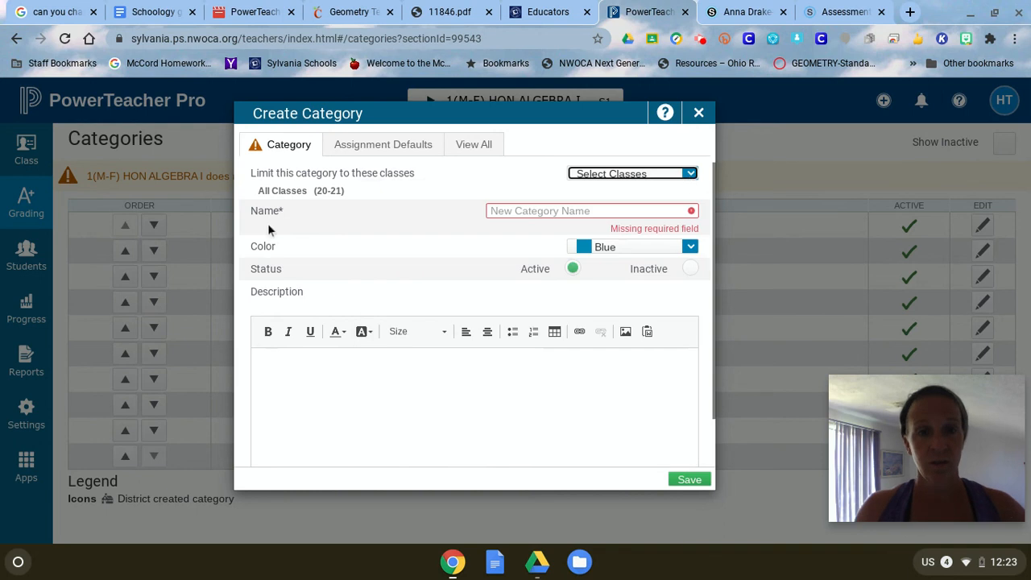
click(512, 211)
text(Labs)
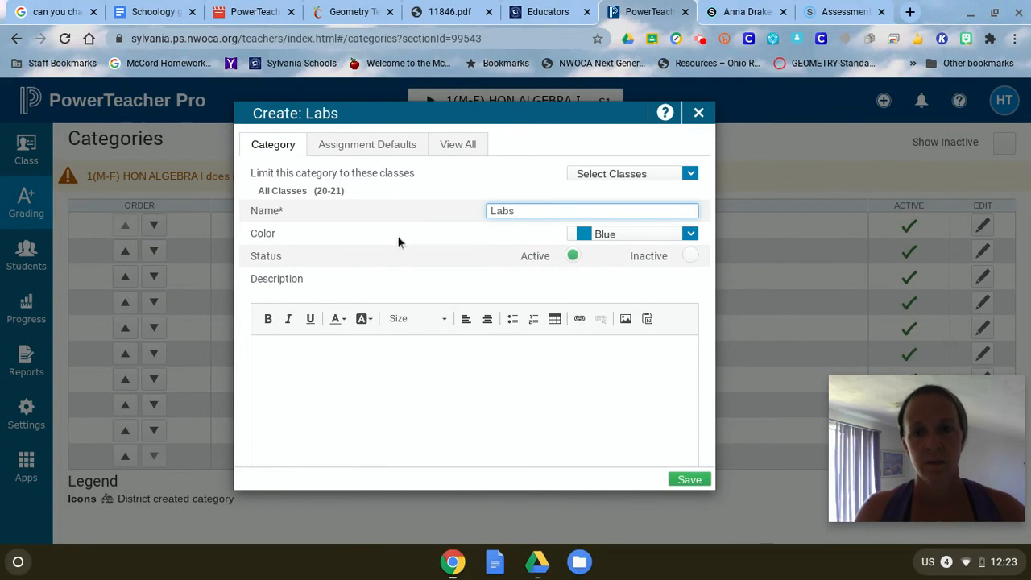
click(691, 241)
click(690, 239)
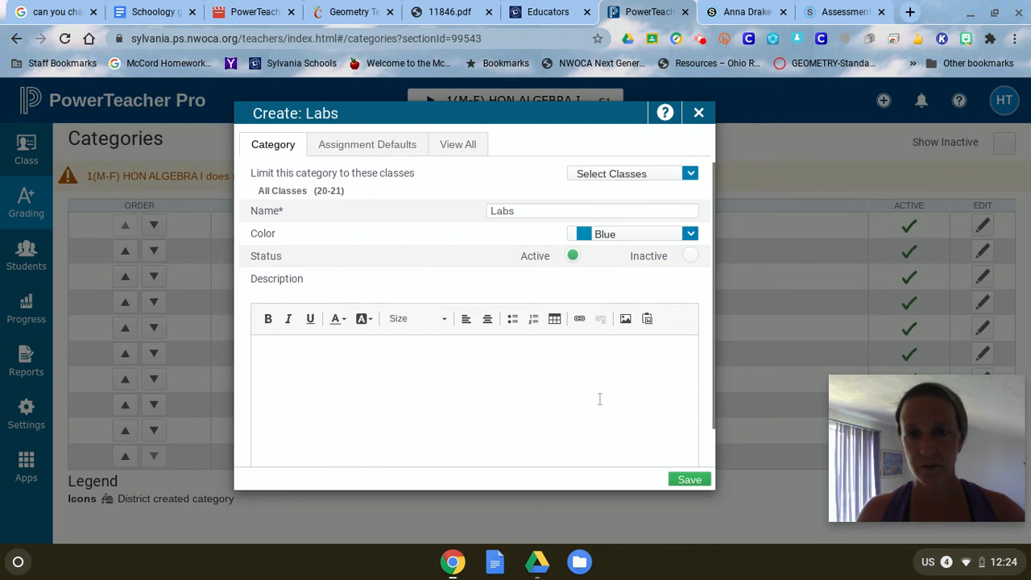
click(692, 481)
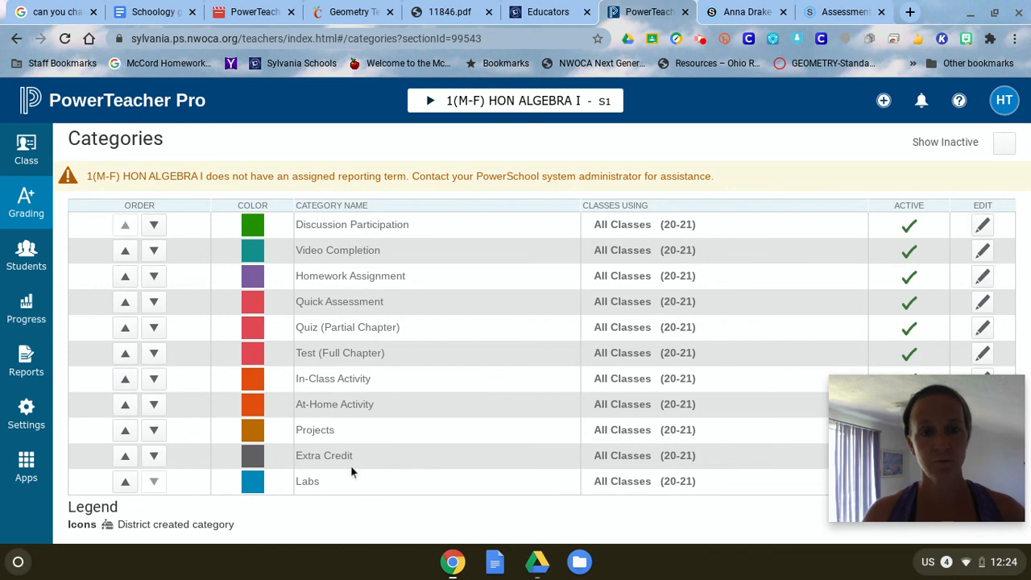
Move the Labs category up the list until it sits directly between Test (Full Chapter) and In-Class Activity
click(125, 481)
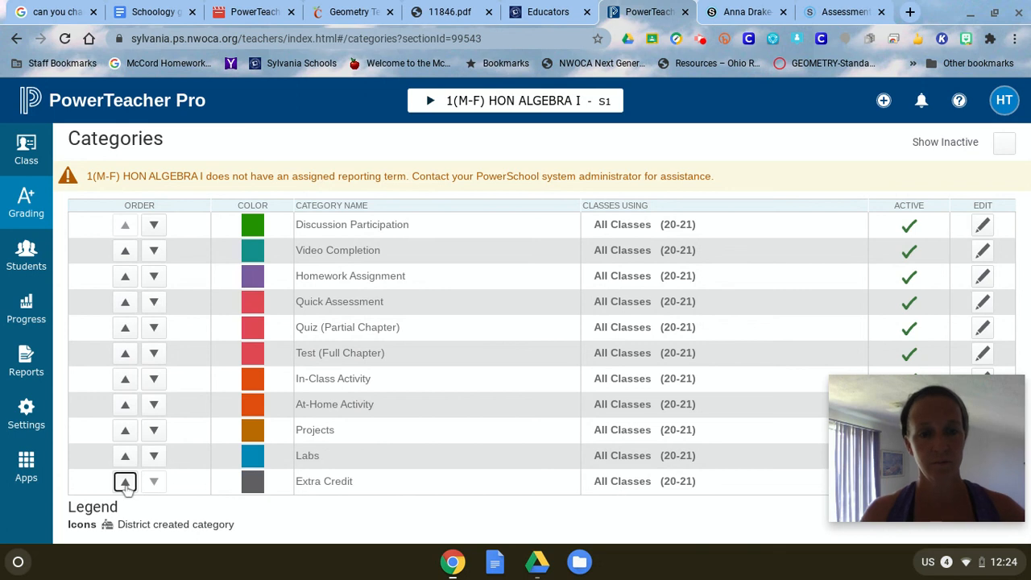
click(125, 481)
click(125, 481)
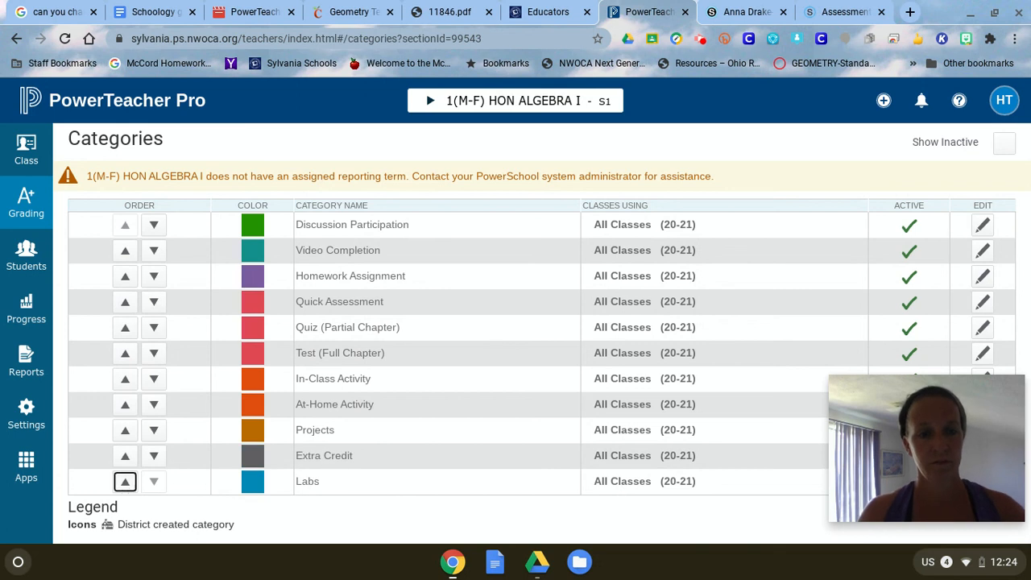
click(125, 481)
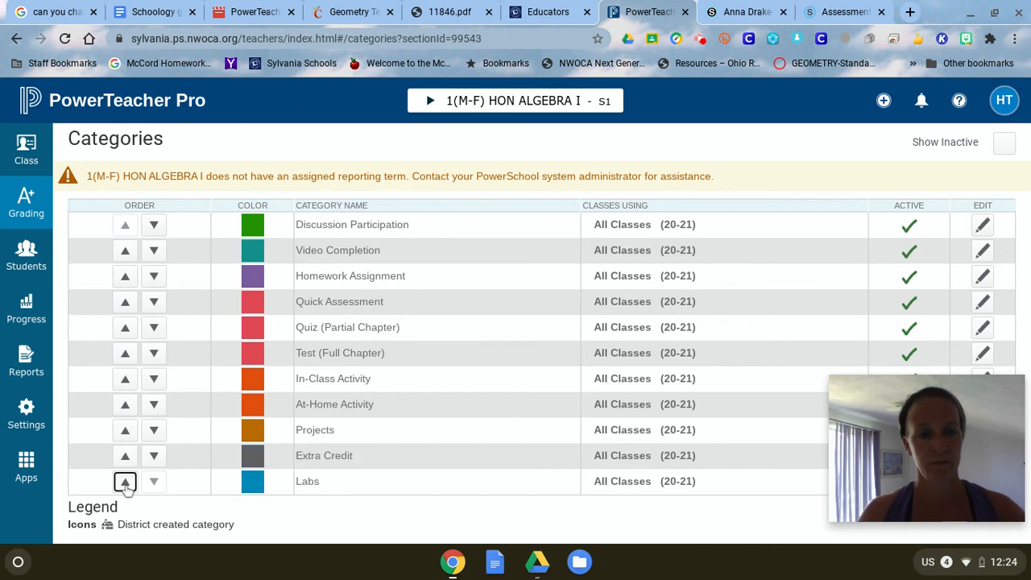
click(125, 481)
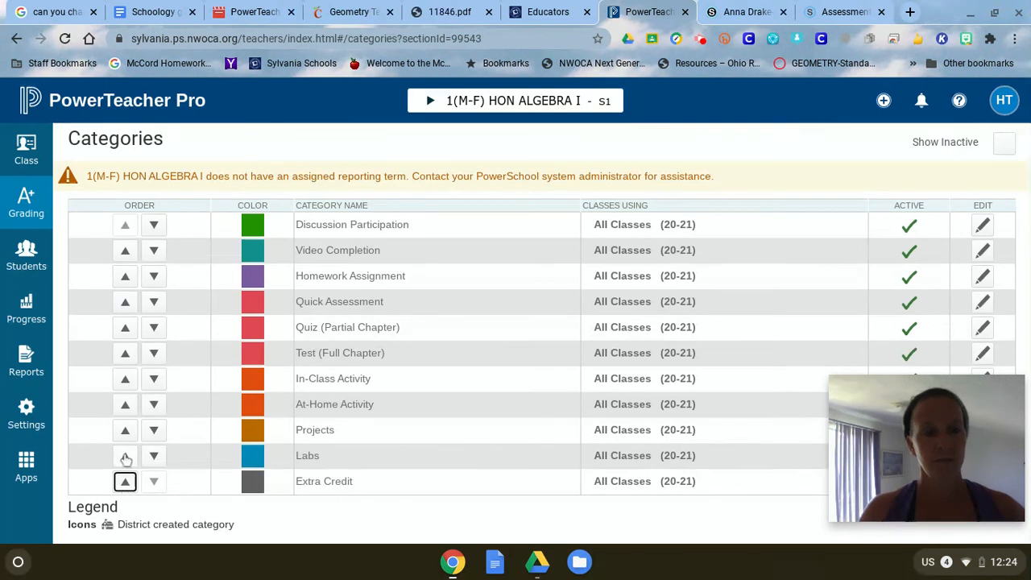
click(125, 456)
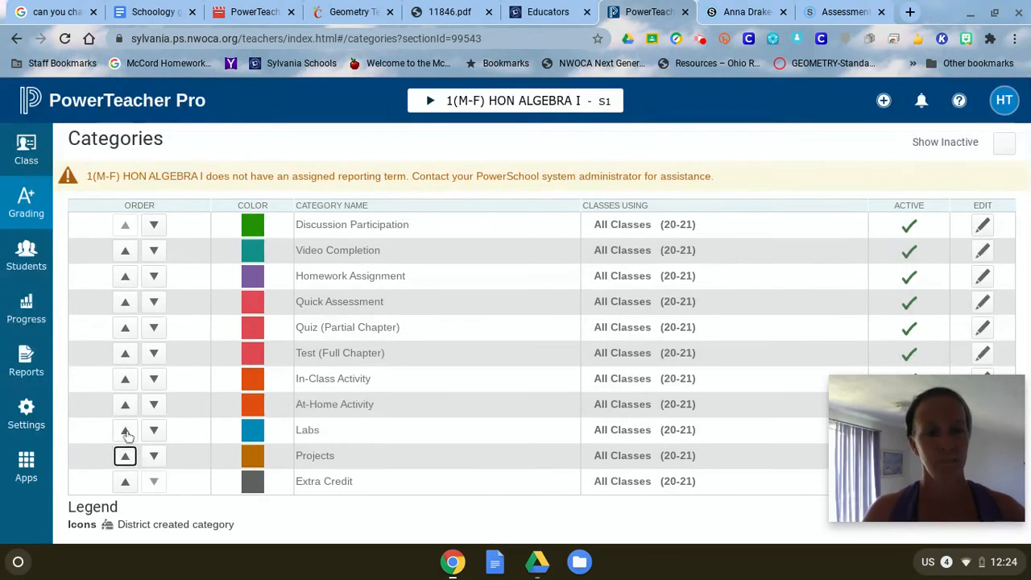
click(125, 430)
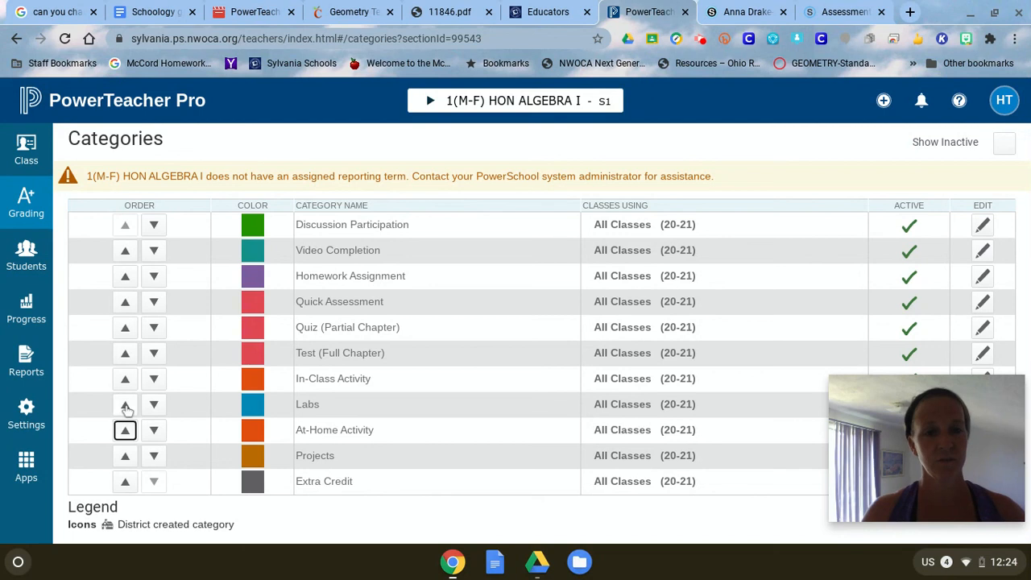
click(125, 404)
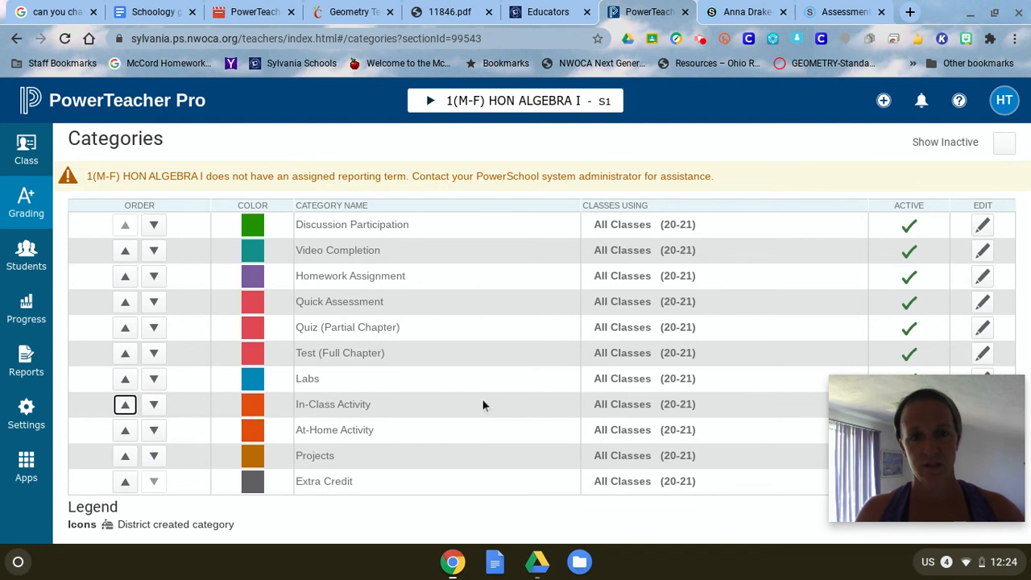
Open the Labs category for editing, try the Inactive status before restoring Active, and delete the category
scroll(504, 403, down, 1)
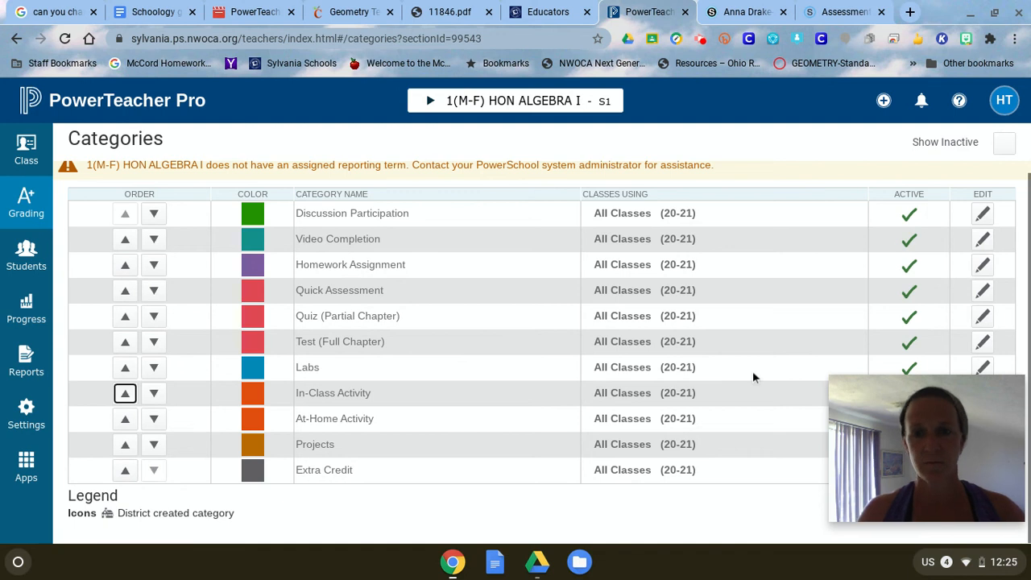
click(984, 369)
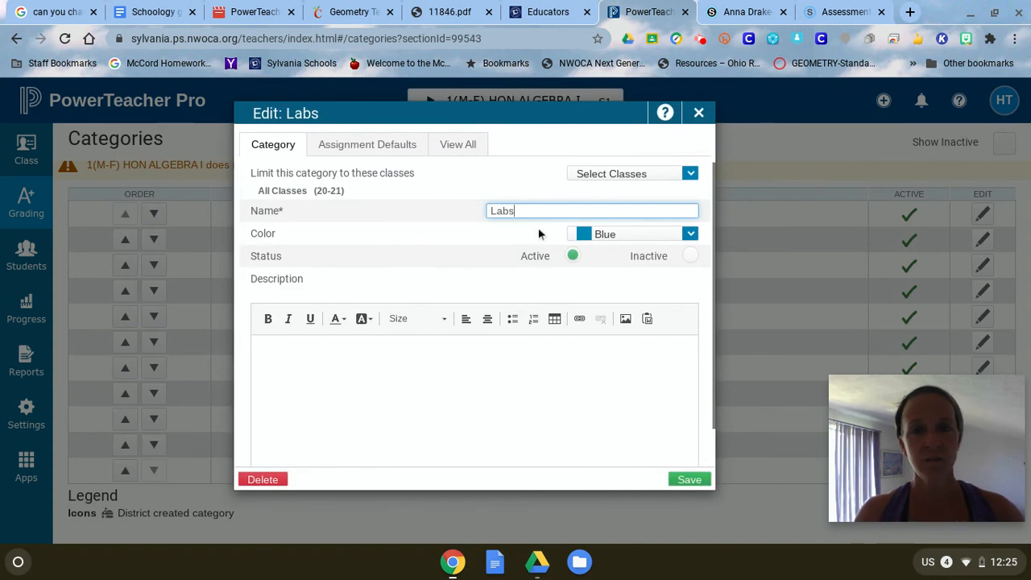
click(690, 256)
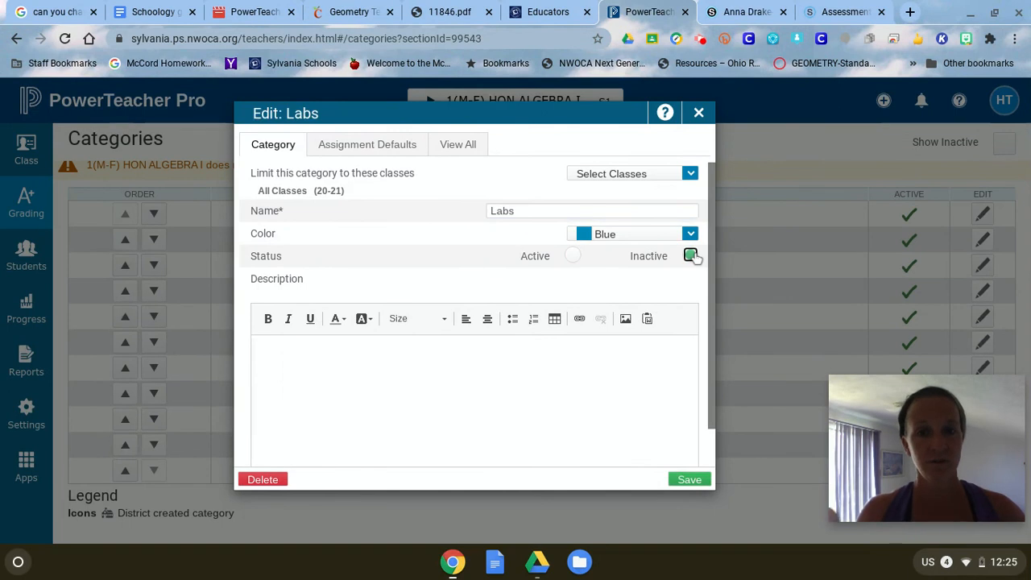
click(573, 256)
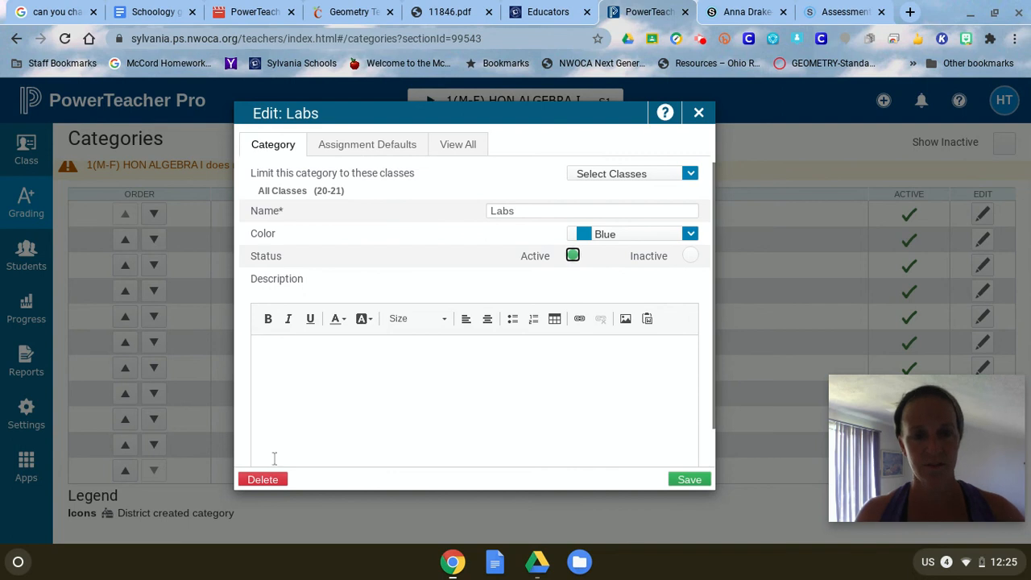
click(262, 479)
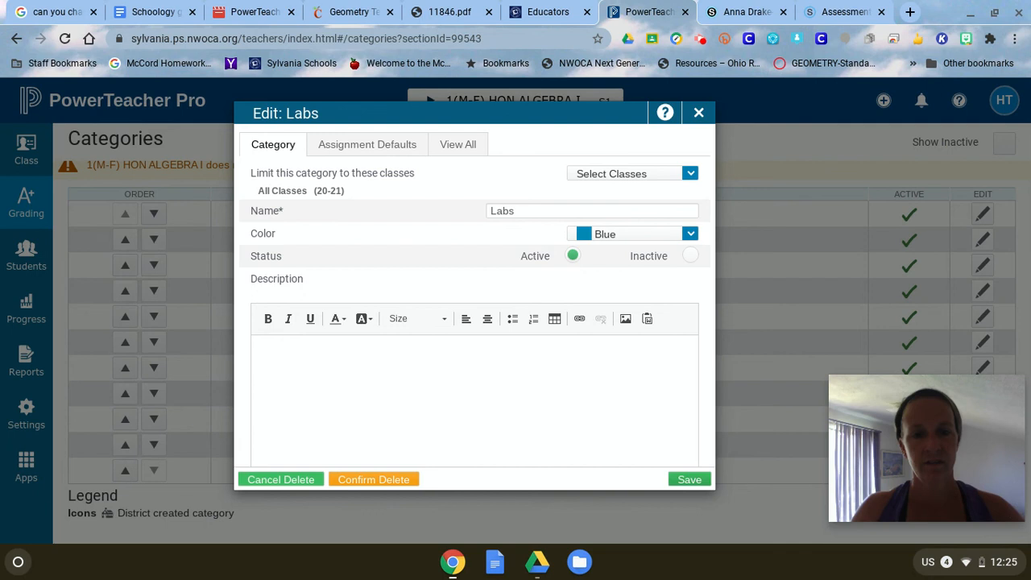
click(380, 479)
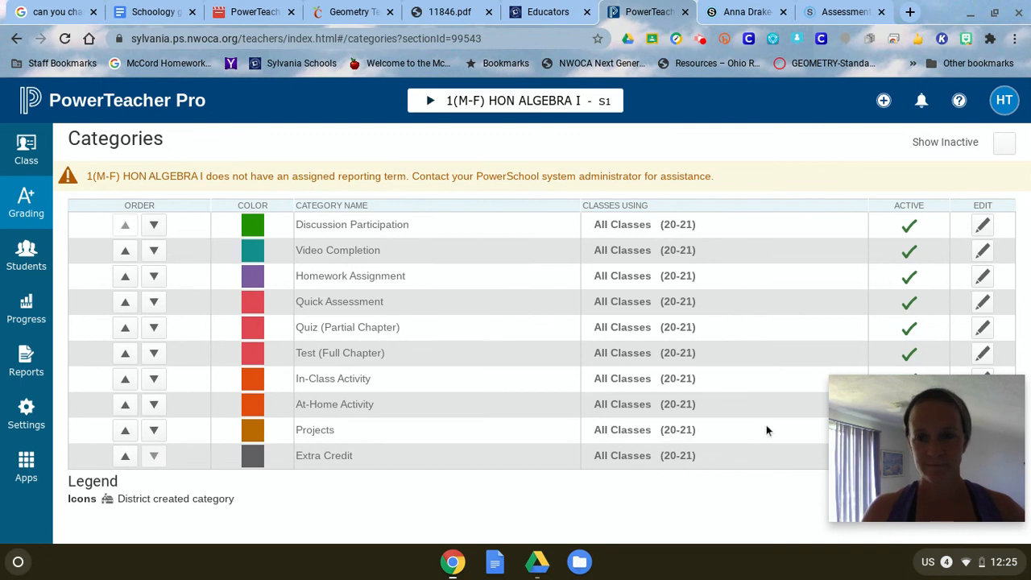
mouse_move(852, 448)
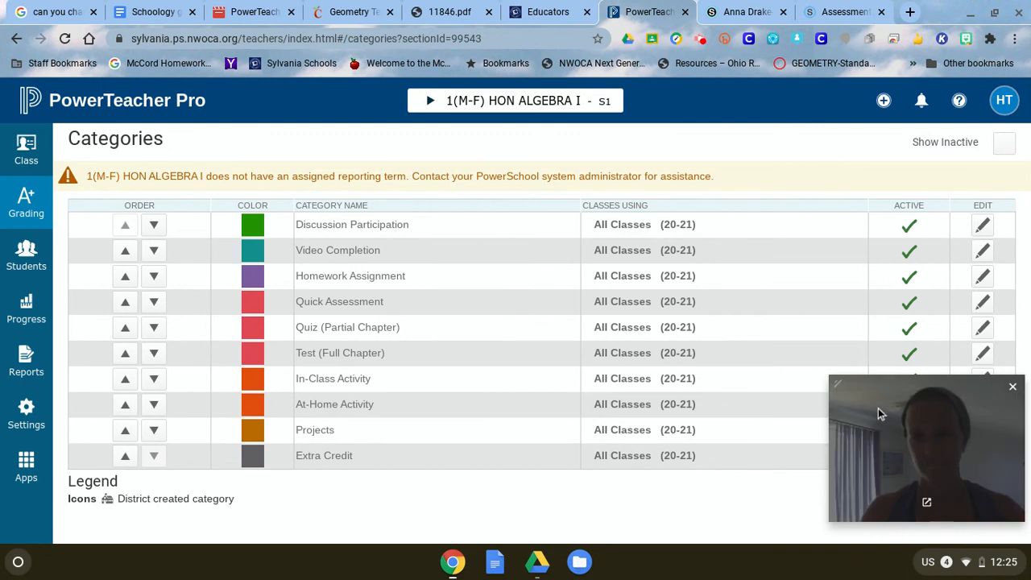
click(702, 38)
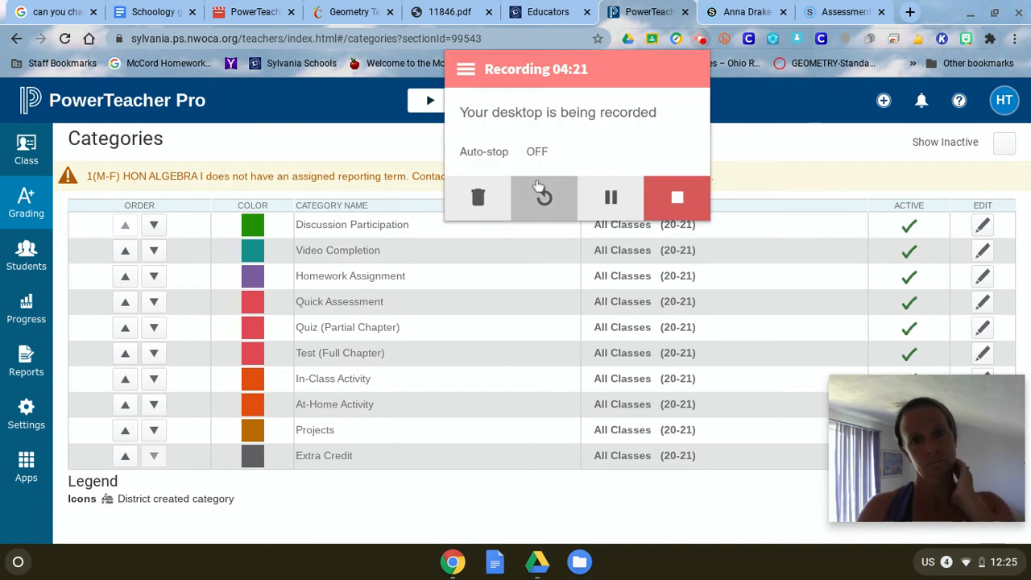